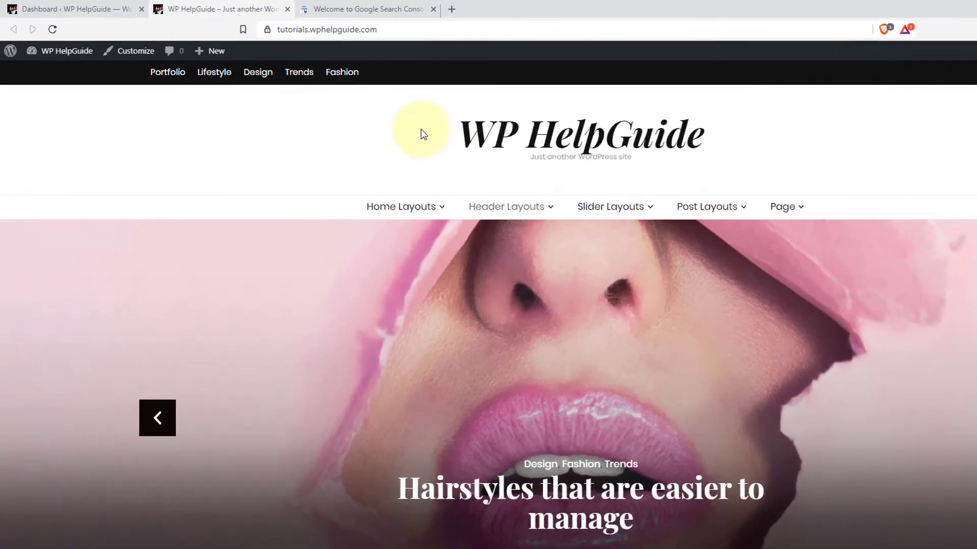
pyautogui.moveTo(66, 50)
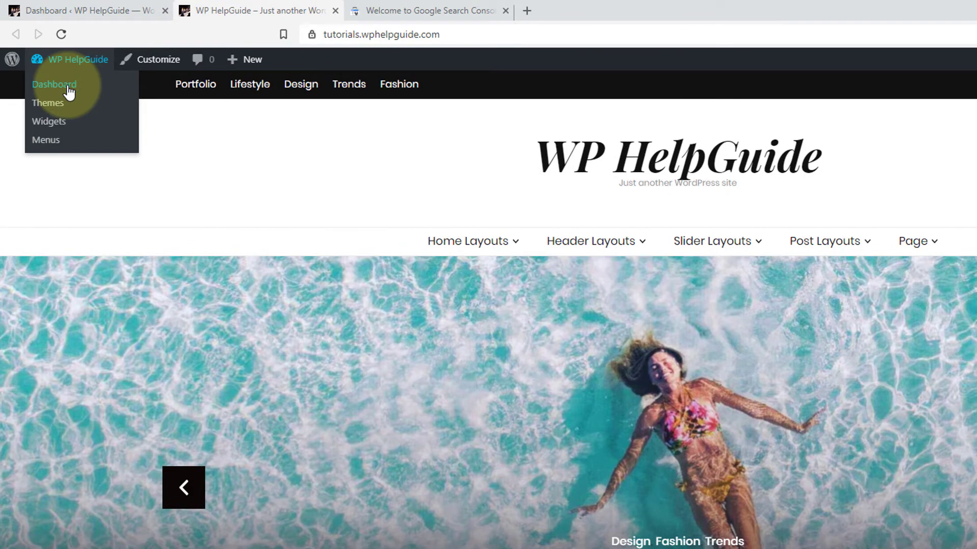
# Uncheck 'Discourage search engines from indexing this site' in Reading settings and save.
pyautogui.click(54, 84)
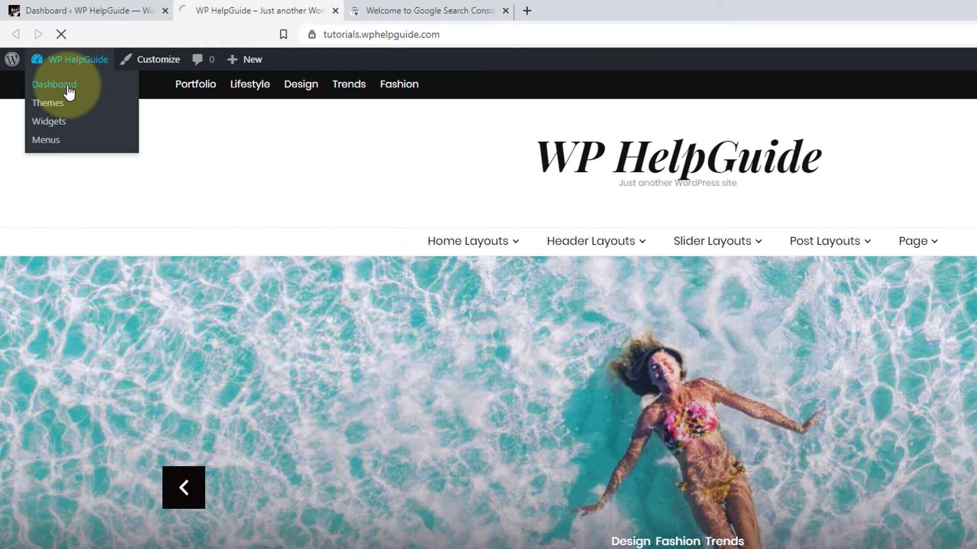
pyautogui.scroll(-2, 61, 229)
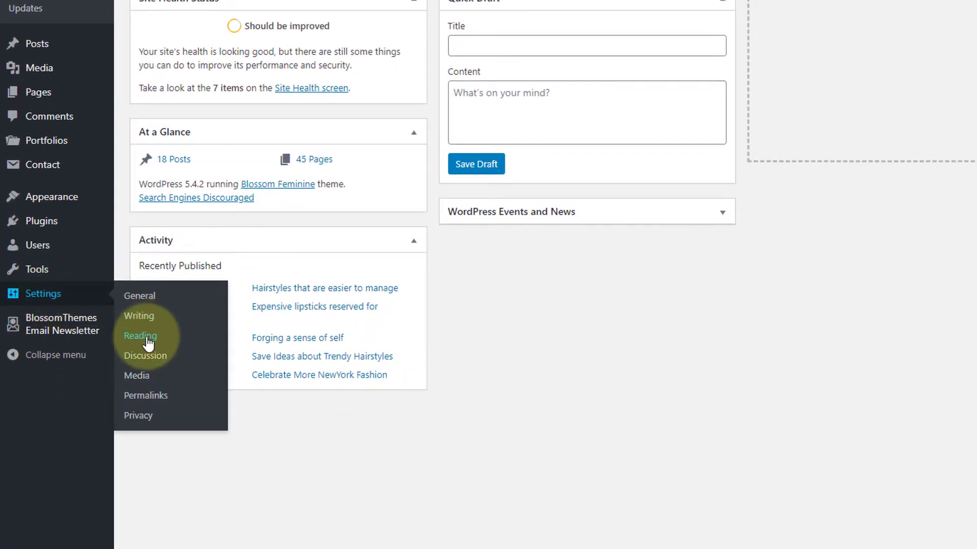
pyautogui.click(141, 336)
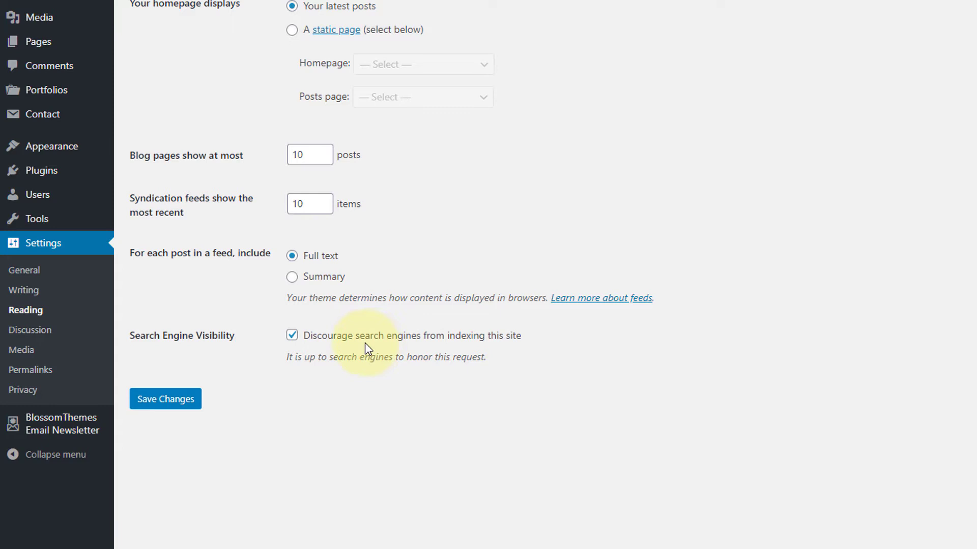
pyautogui.click(292, 336)
pyautogui.click(176, 401)
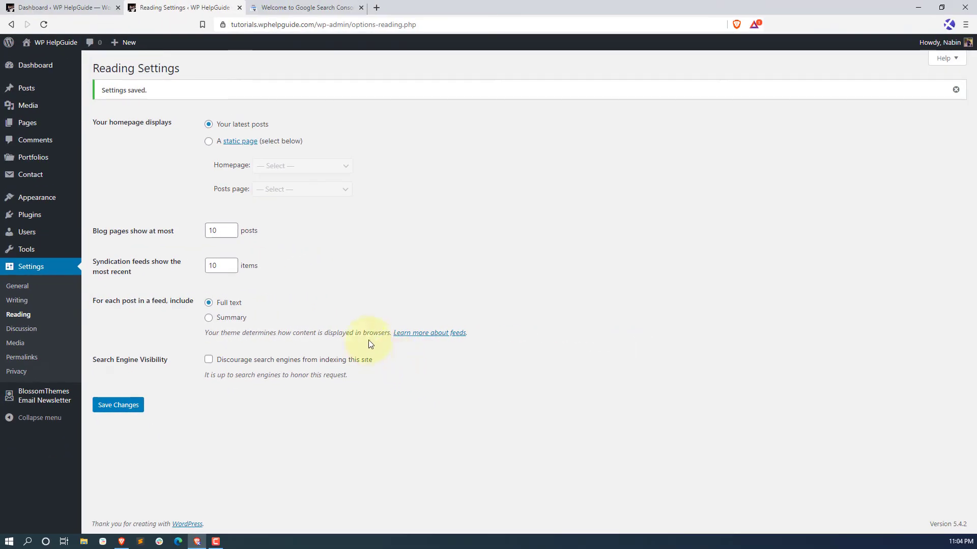
pyautogui.click(312, 8)
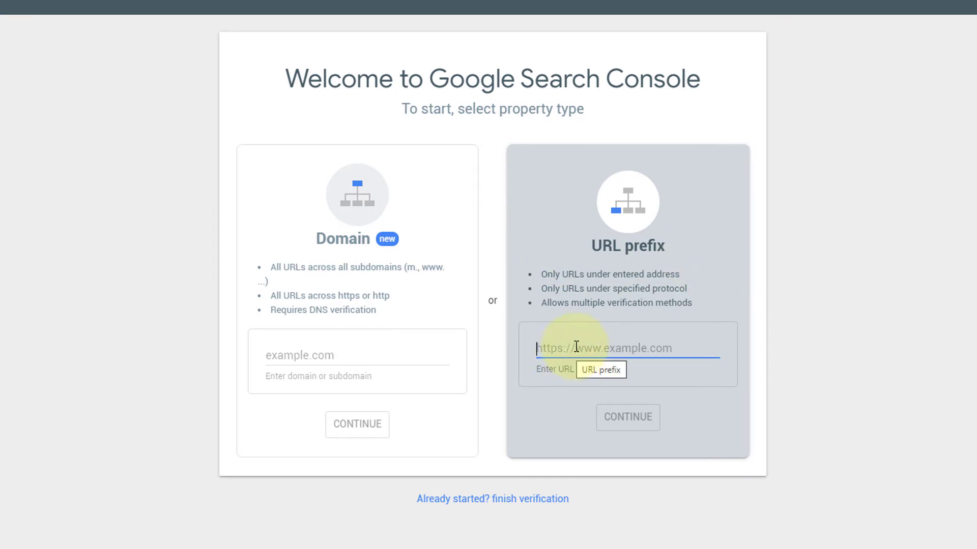
pyautogui.write('http')
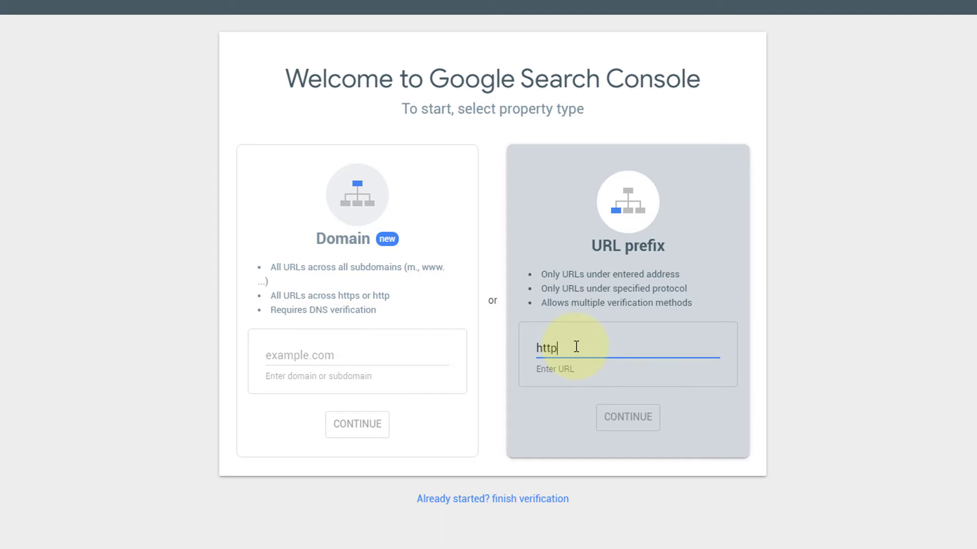
pyautogui.write('s:')
pyautogui.write('//tutorials.wphel')
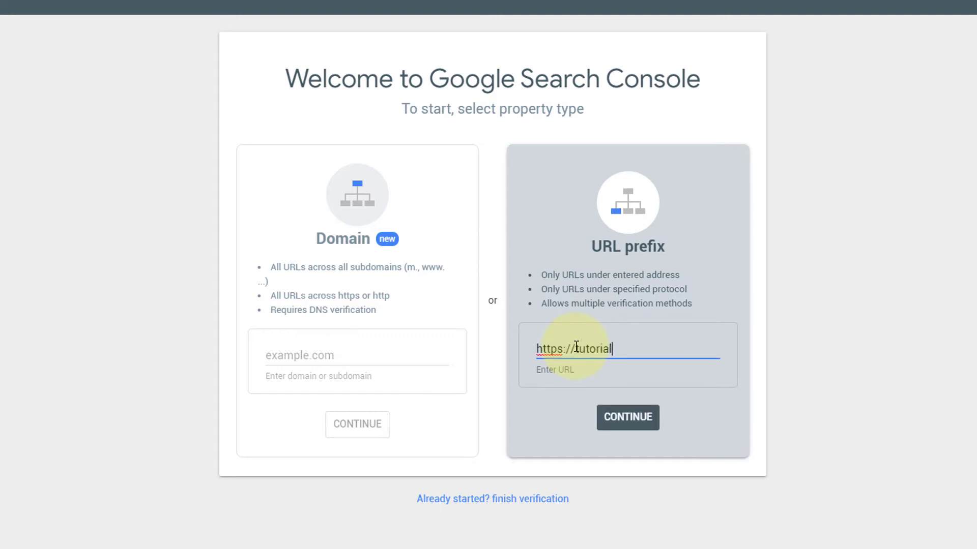
pyautogui.write('pguide.com')
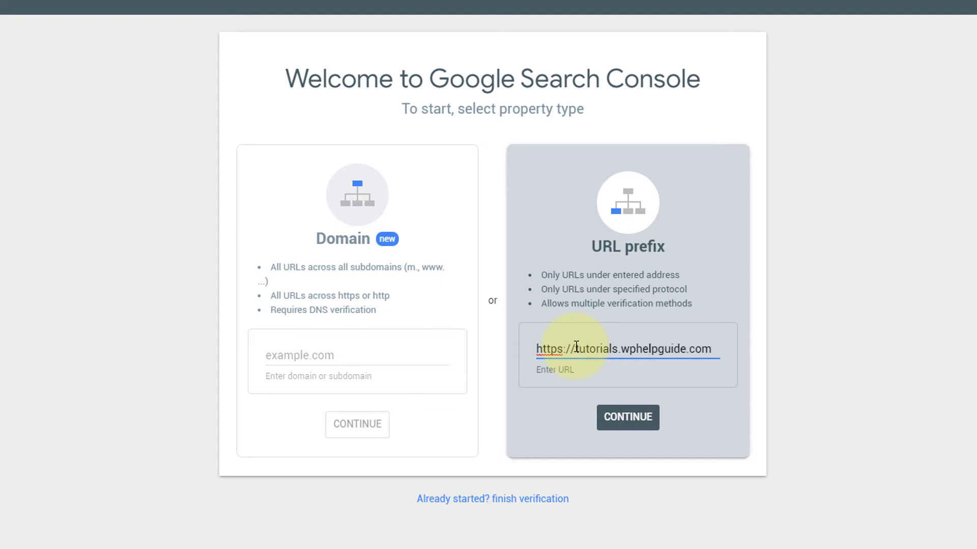
pyautogui.click(628, 416)
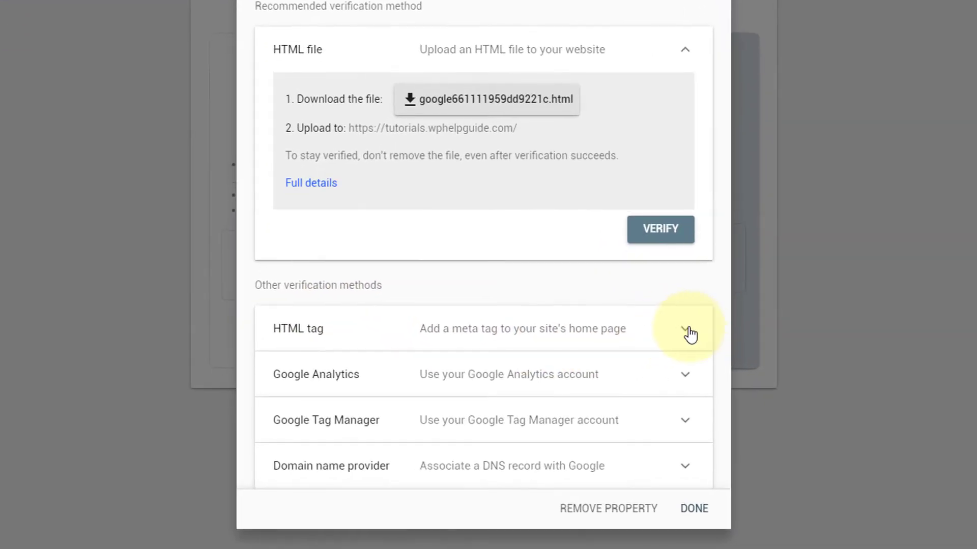
# Expand the HTML tag verification method, then return to the WordPress dashboard.
pyautogui.click(681, 335)
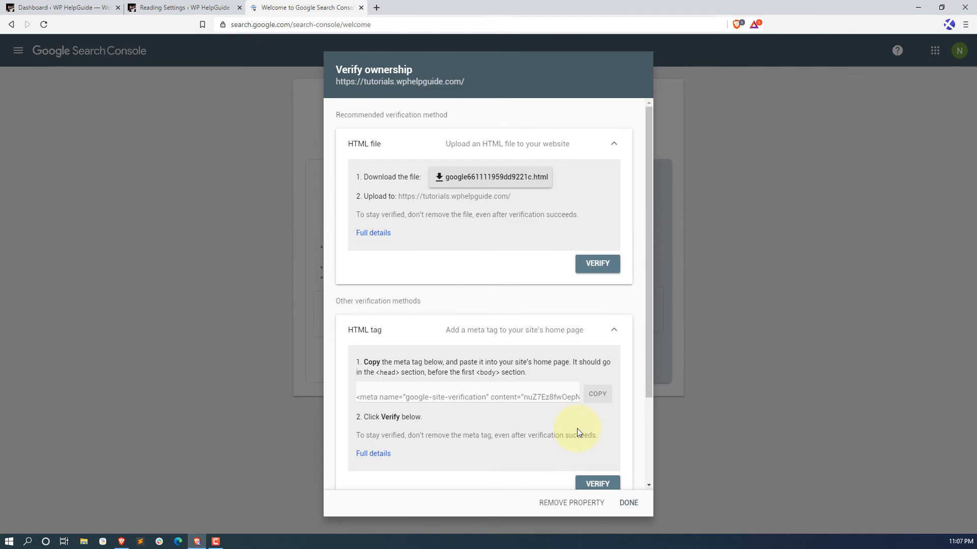
pyautogui.click(65, 7)
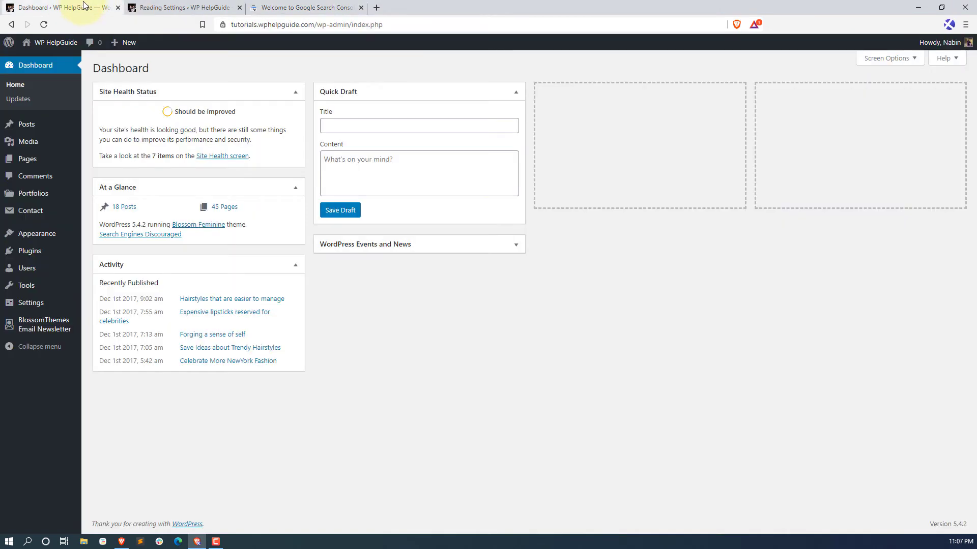
pyautogui.moveTo(41, 259)
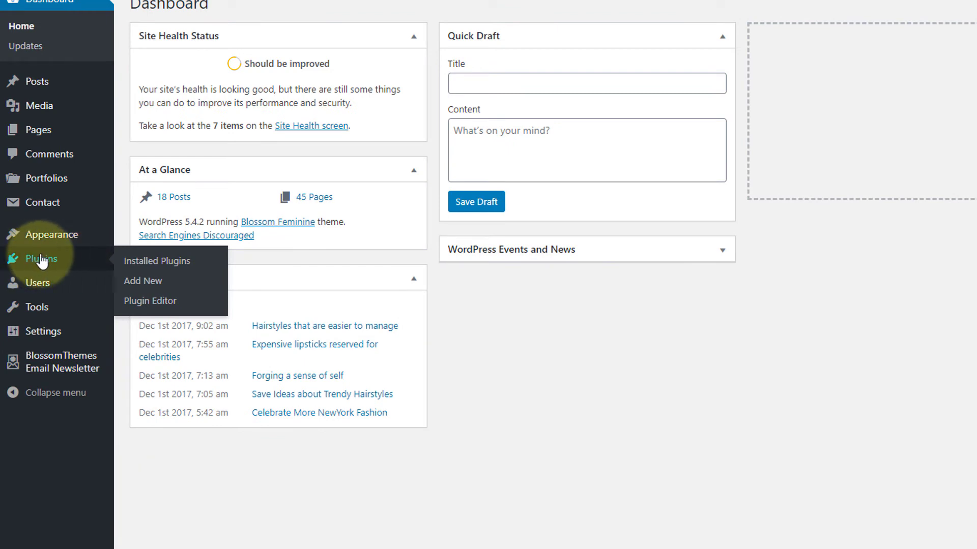
# Install and activate the Insert Headers and Footers plugin.
pyautogui.click(138, 283)
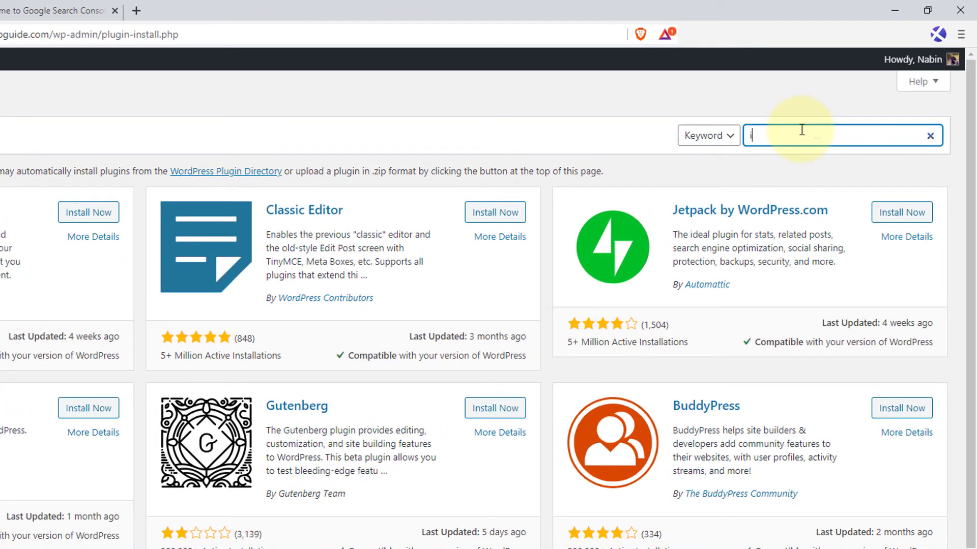
pyautogui.write('insert head')
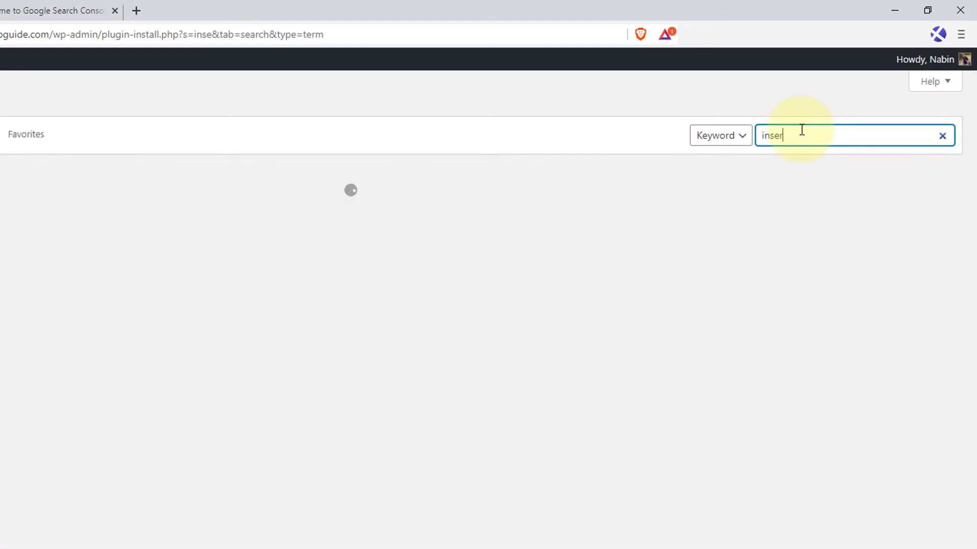
pyautogui.write('er and')
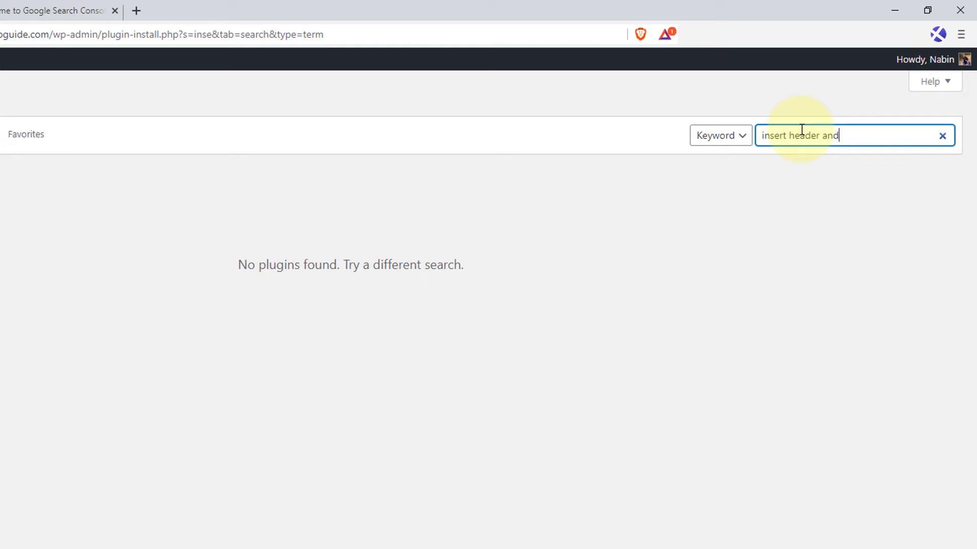
pyautogui.write(' footer')
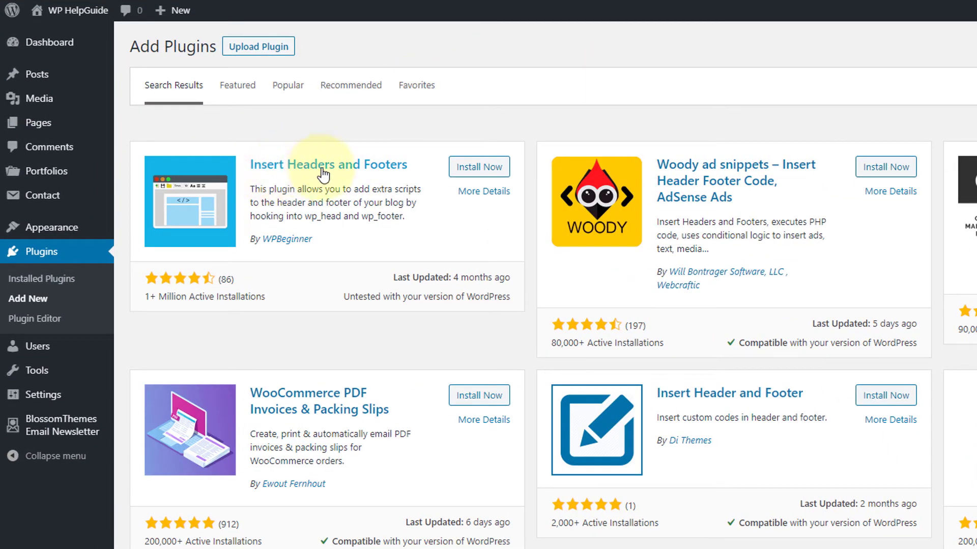
pyautogui.click(489, 172)
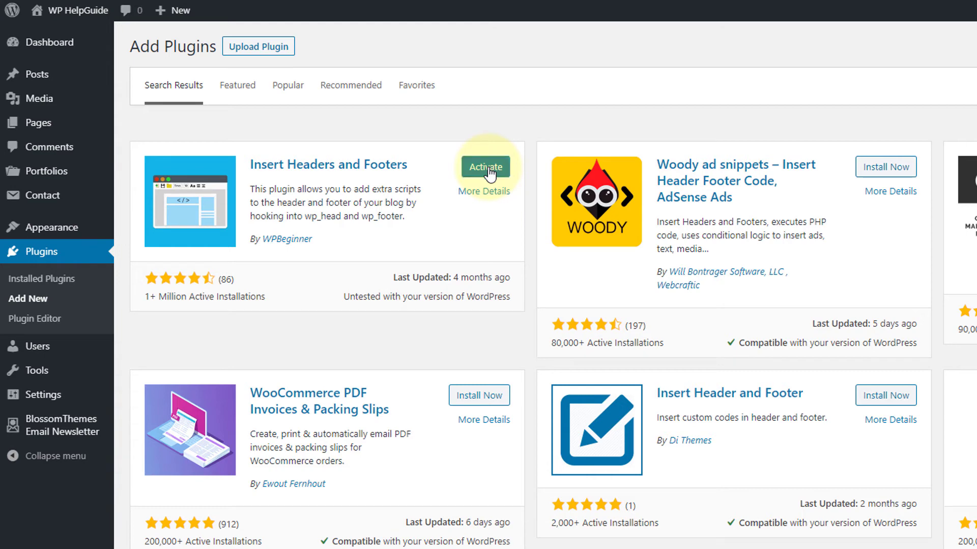
pyautogui.click(486, 167)
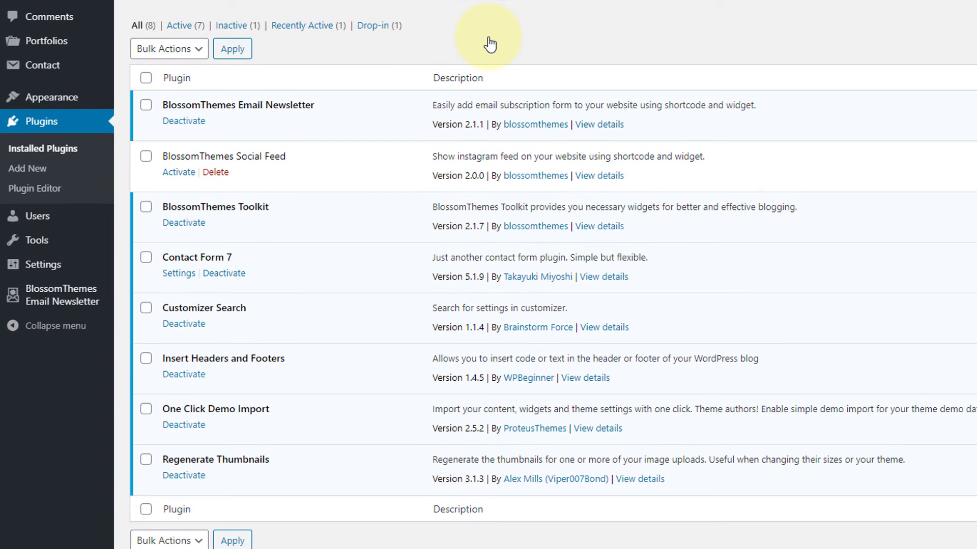
pyautogui.moveTo(44, 264)
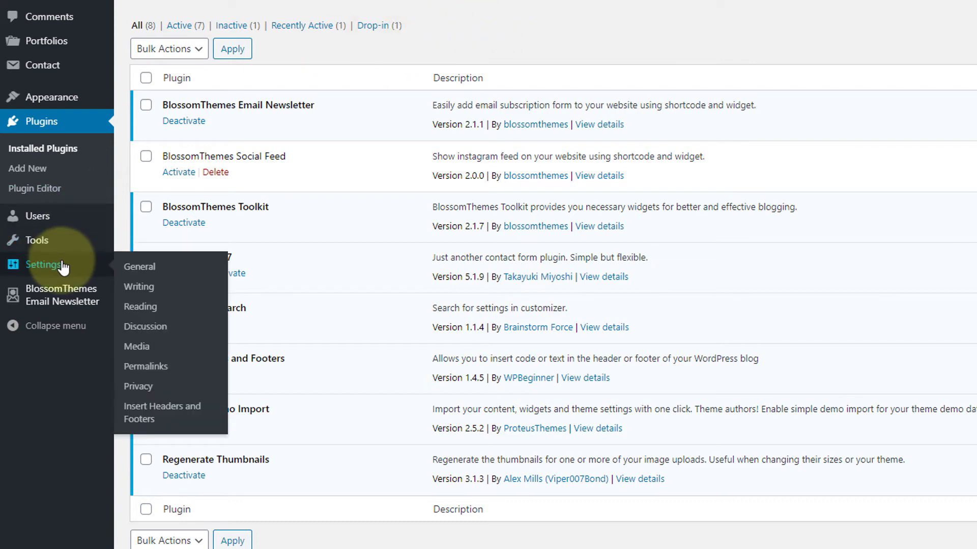
# Paste the google-site-verification meta tag into Scripts in Header and save.
pyautogui.click(159, 416)
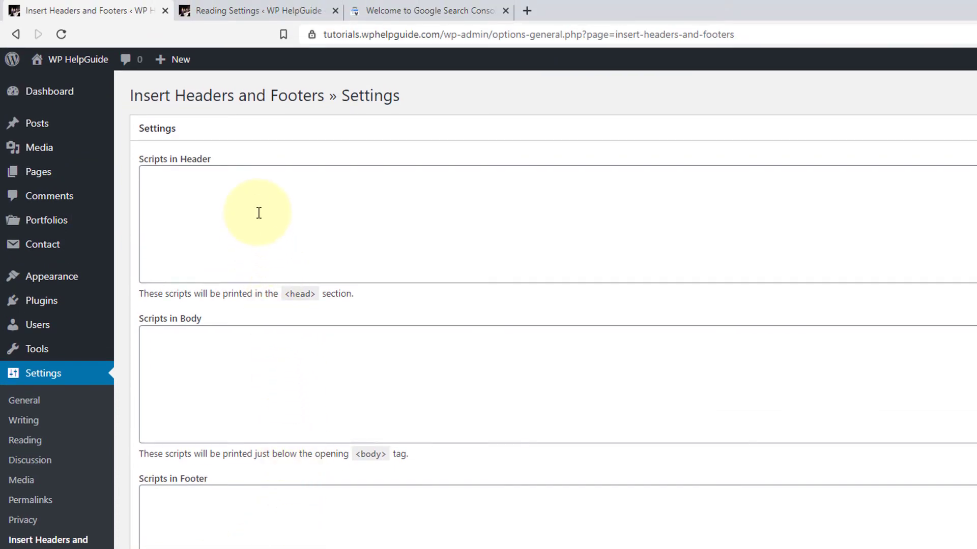
pyautogui.rightClick(198, 191)
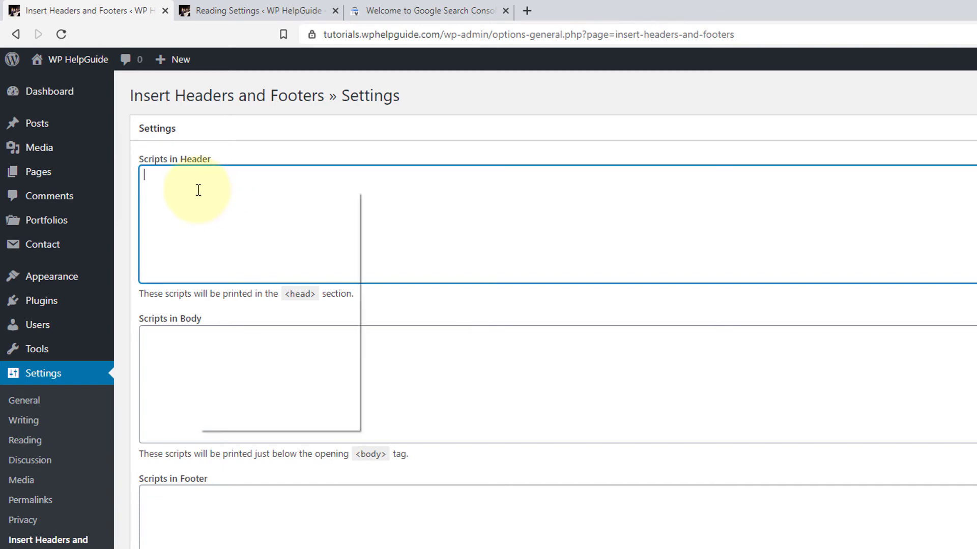
pyautogui.click(230, 298)
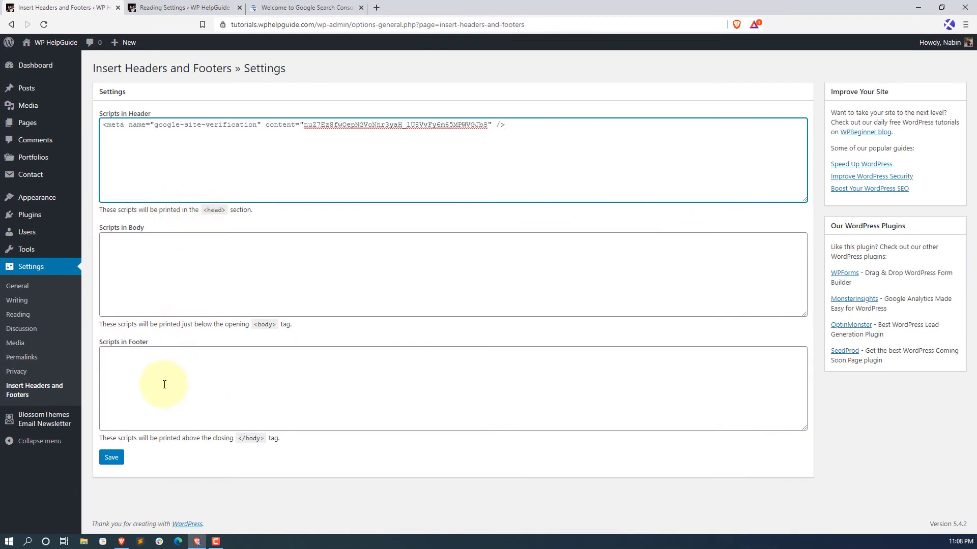
pyautogui.click(111, 458)
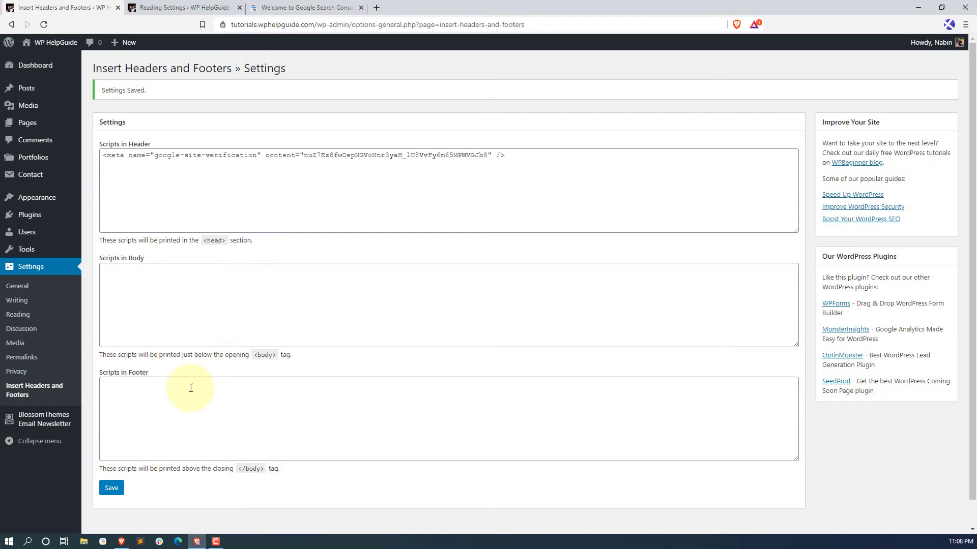
# Verify ownership with the HTML tag method and go to the tutorials property.
pyautogui.click(307, 8)
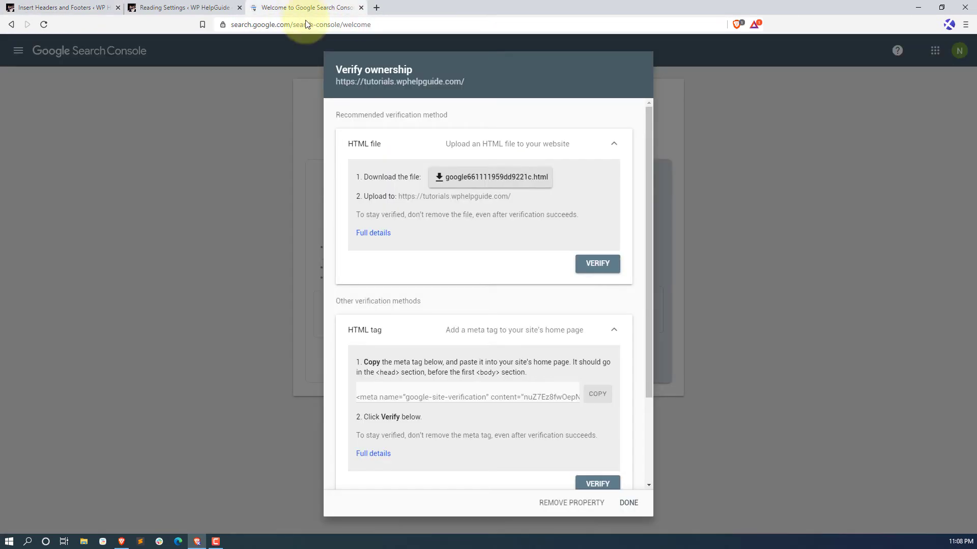
pyautogui.scroll(-1, 608, 473)
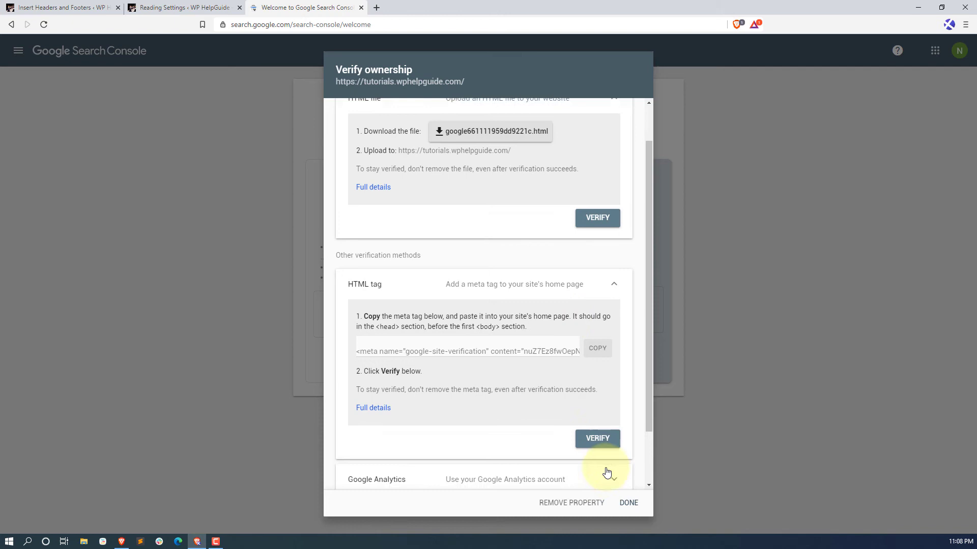
pyautogui.click(602, 384)
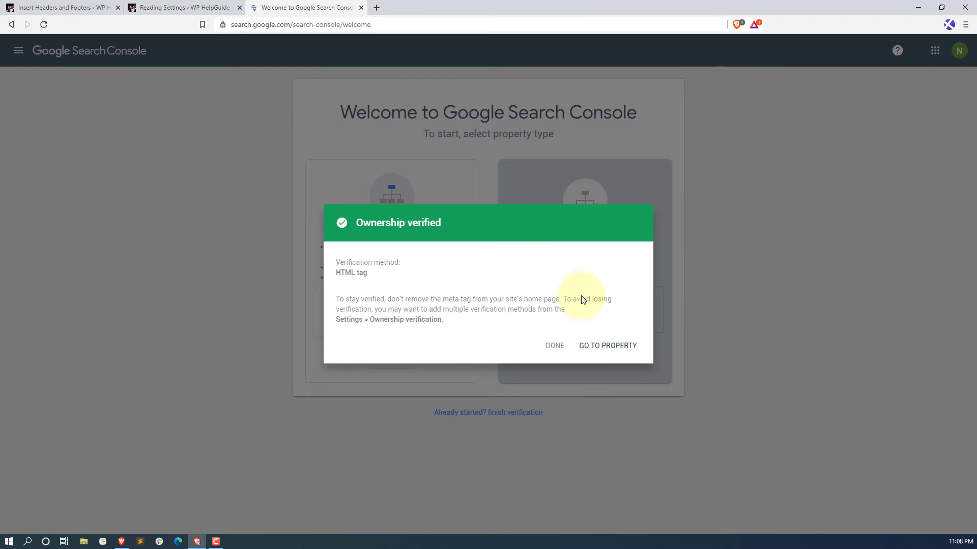
pyautogui.click(613, 348)
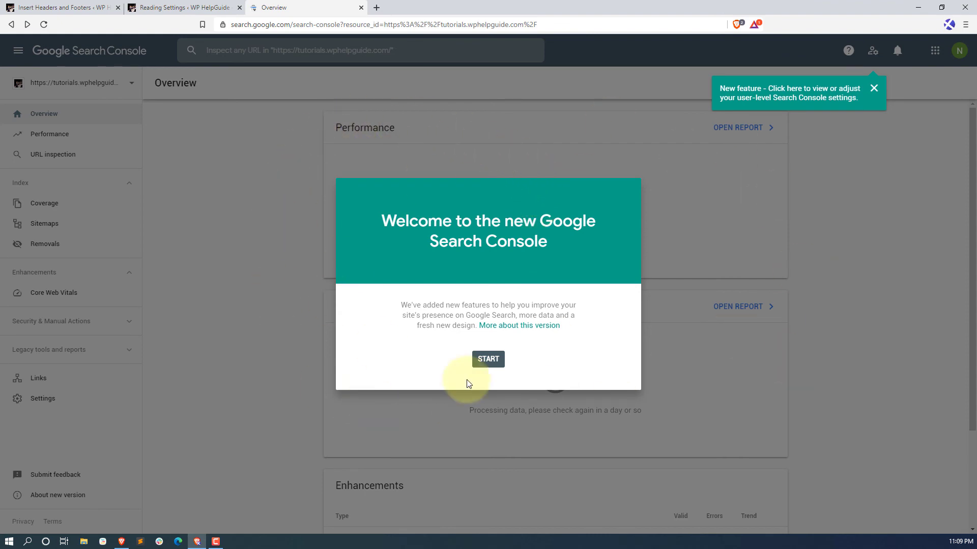
# Dismiss the welcome dialog, the New feature tooltip and the Overview tip.
pyautogui.click(489, 358)
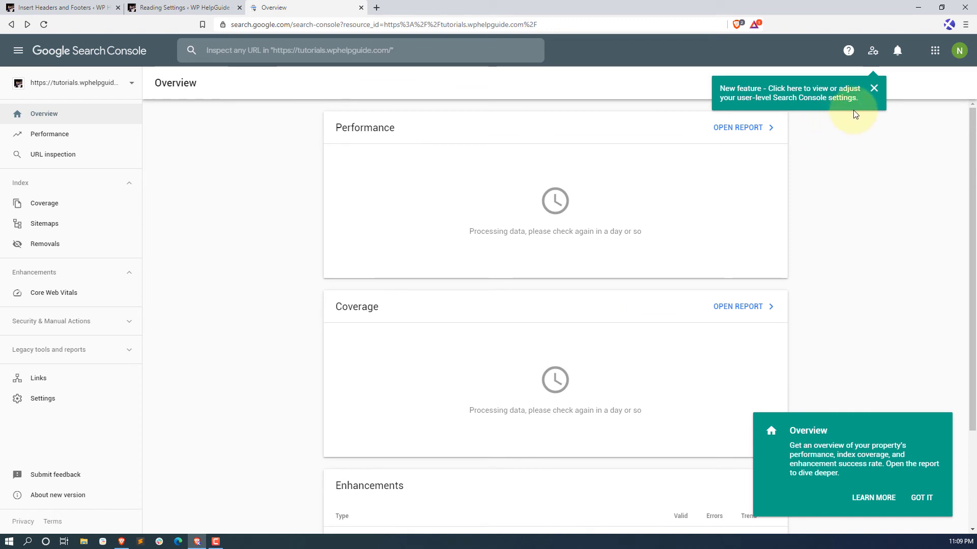
pyautogui.click(874, 88)
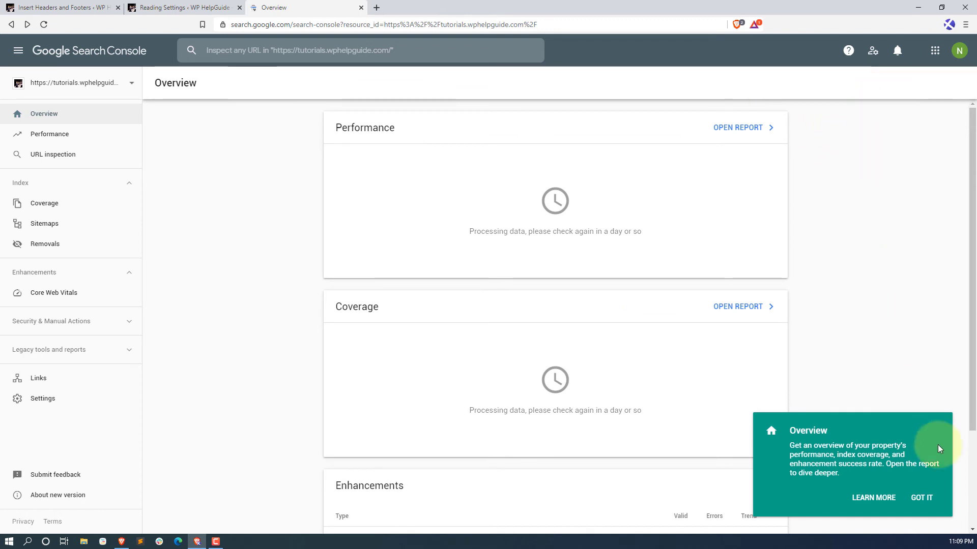
pyautogui.click(921, 496)
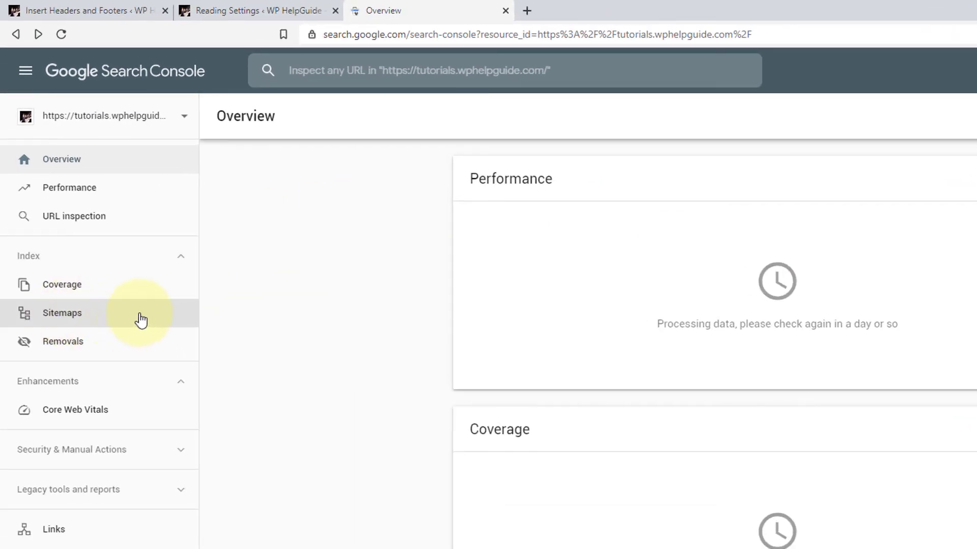
pyautogui.click(73, 319)
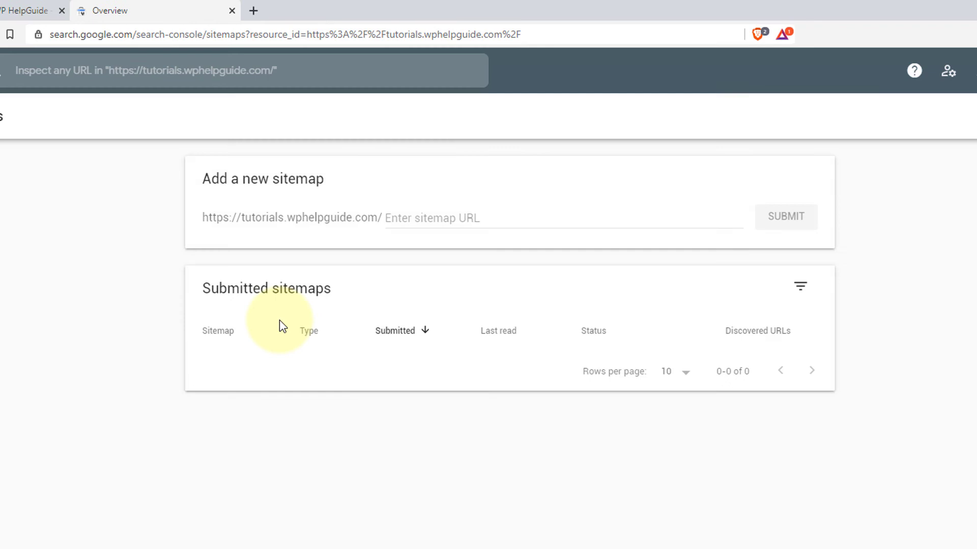
pyautogui.click(453, 233)
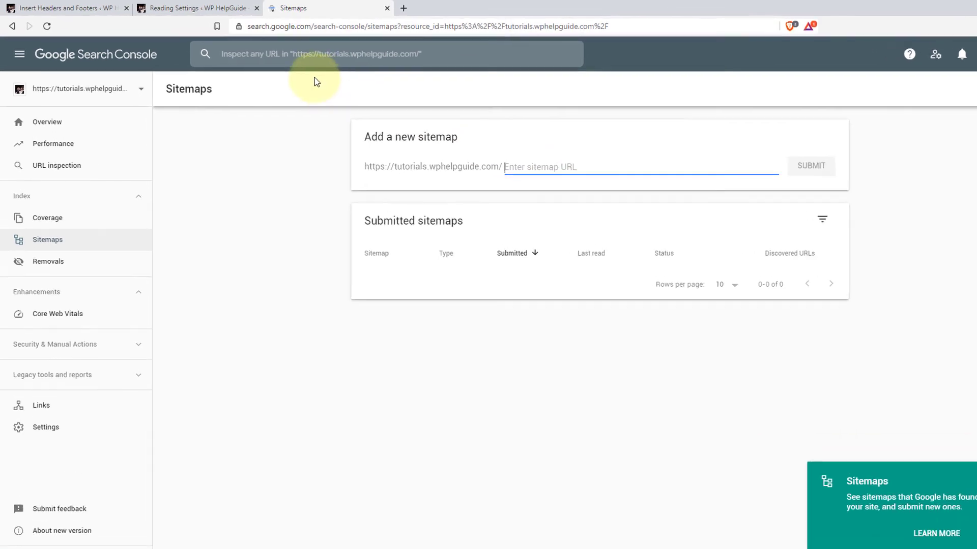
pyautogui.click(315, 50)
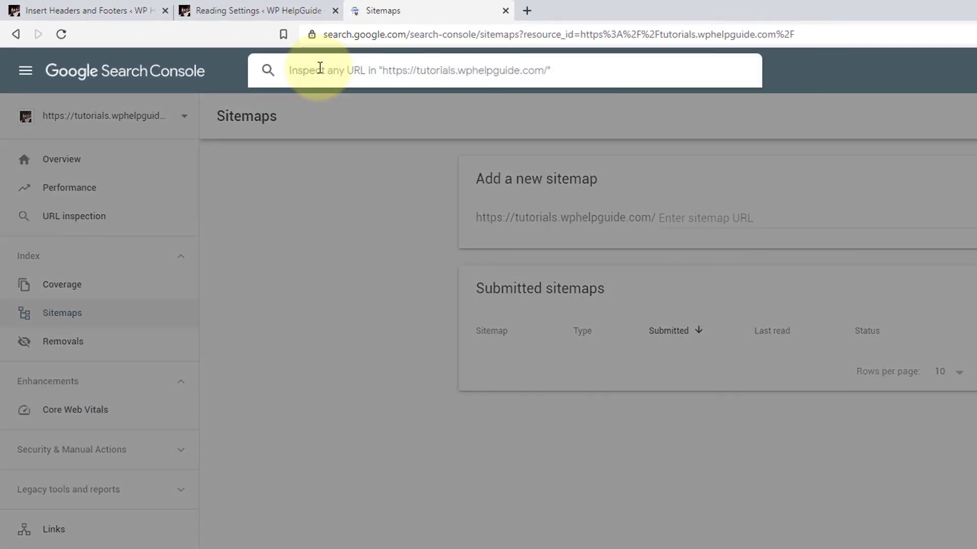
pyautogui.rightClick(319, 69)
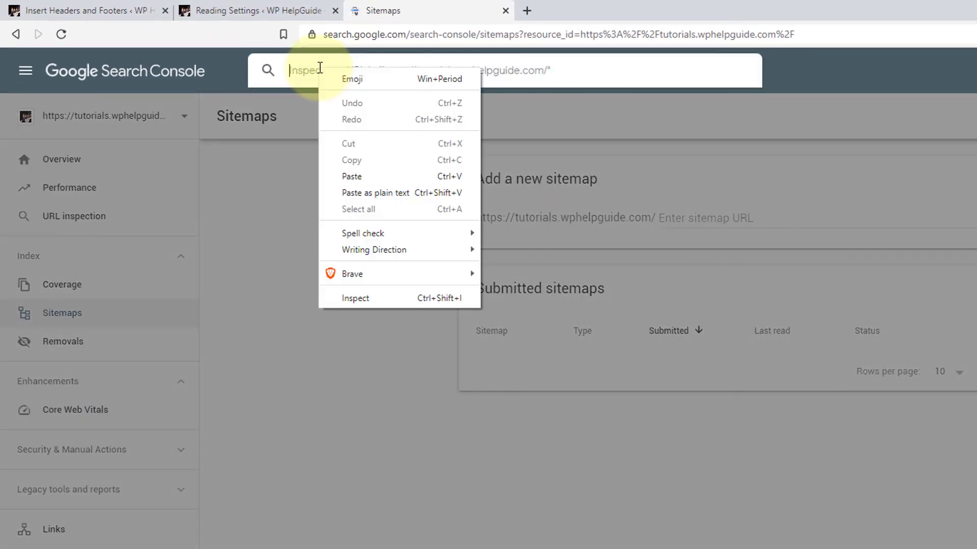
pyautogui.click(352, 177)
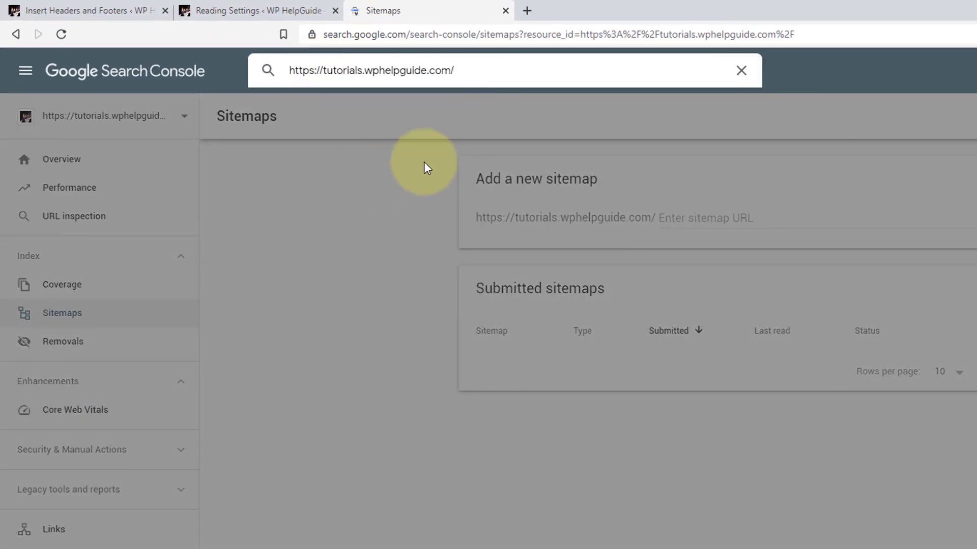
pyautogui.press('Return')
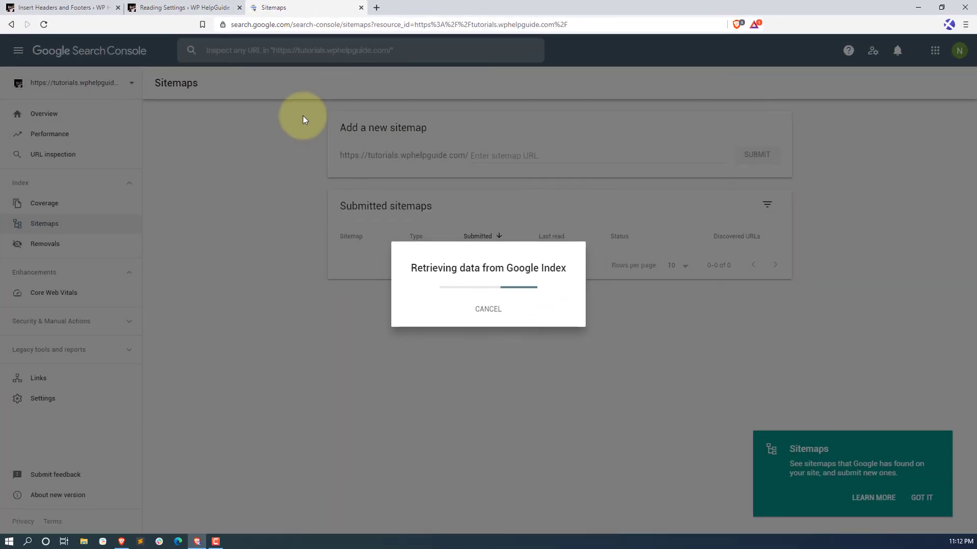